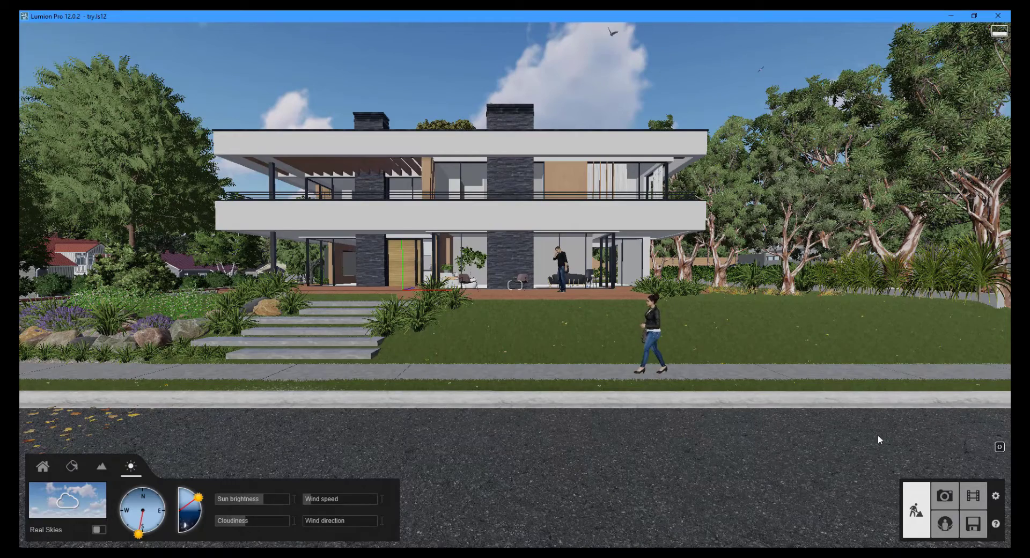
Start recording a new movie clip with a longer focal length and a horizontal eye-level camera.
left_click(973, 495)
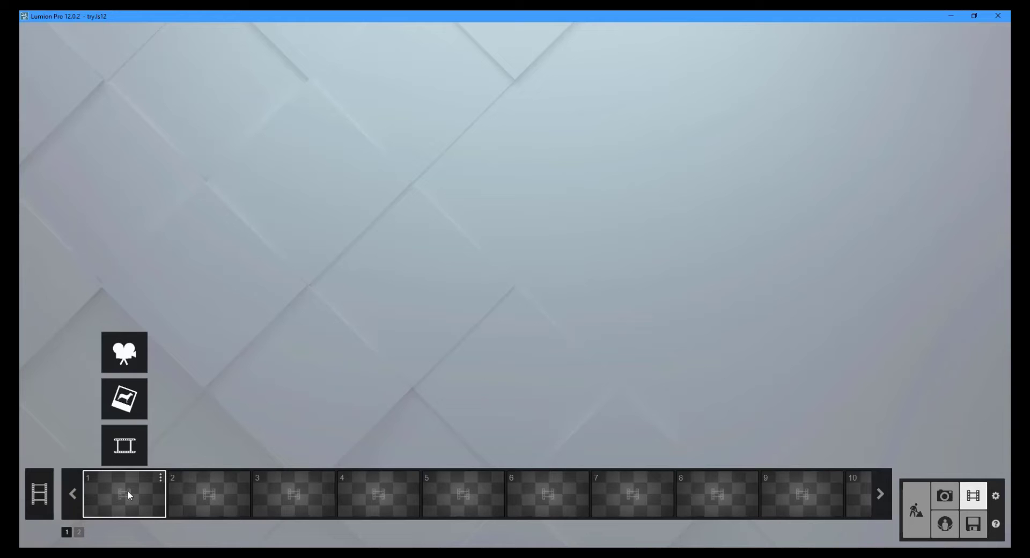
left_click(125, 357)
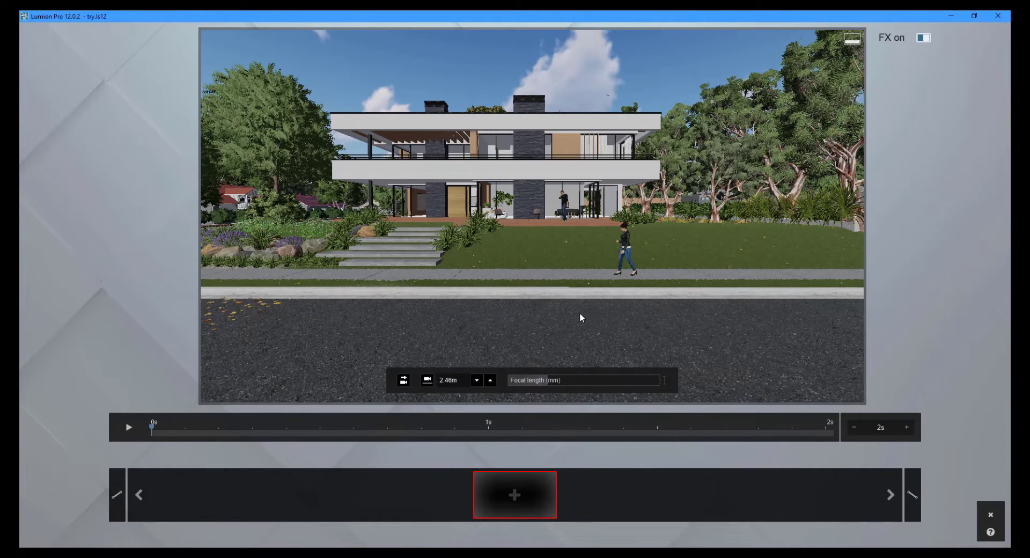
left_click_drag(546, 379, 563, 381)
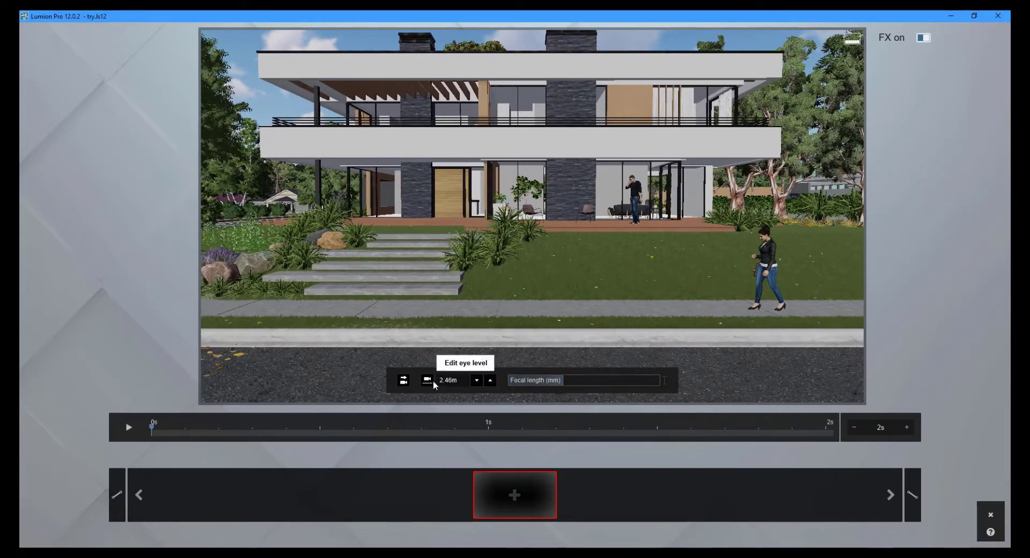
left_click(404, 379)
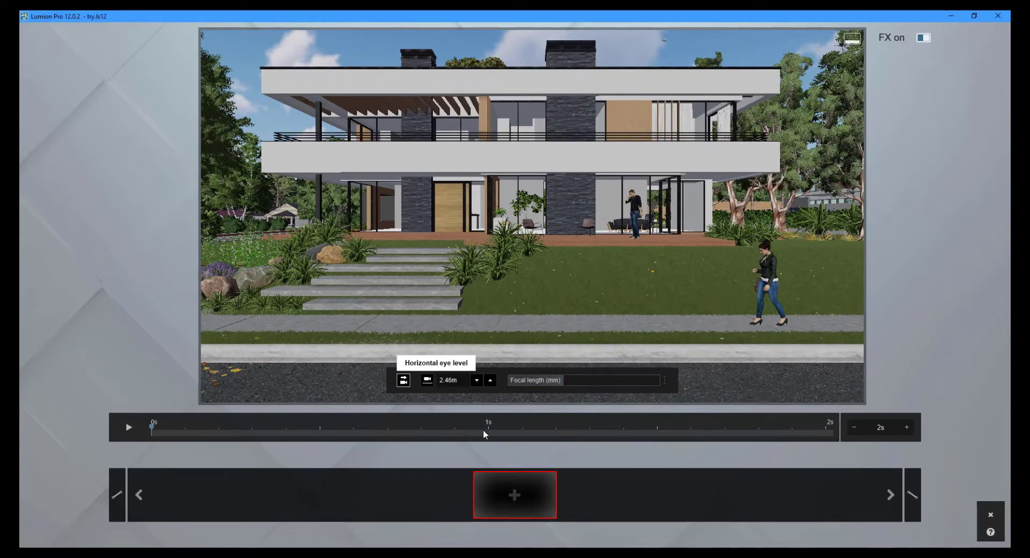
Capture two camera keyframes of the house, shifting the camera left between them.
left_click(514, 492)
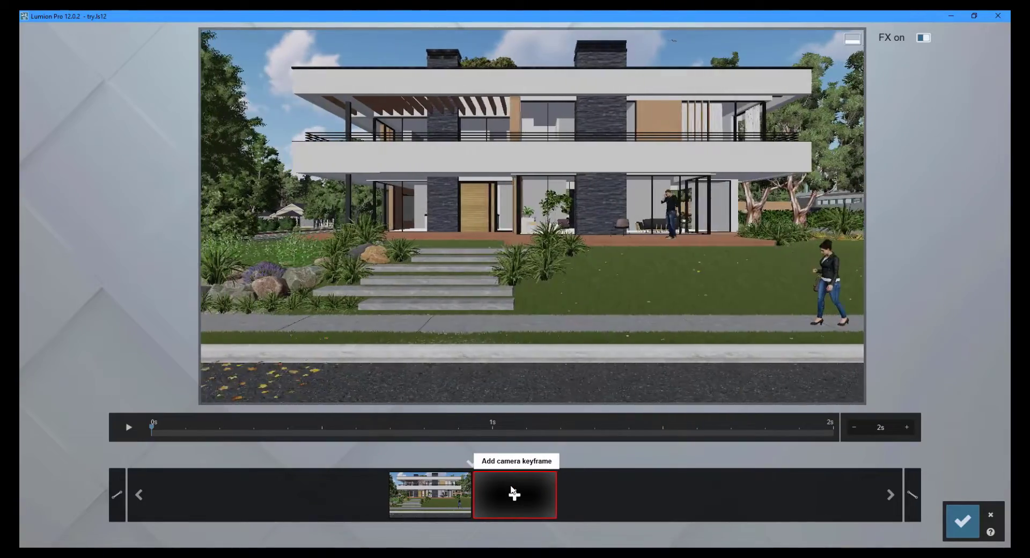
key("a")
left_click(513, 492)
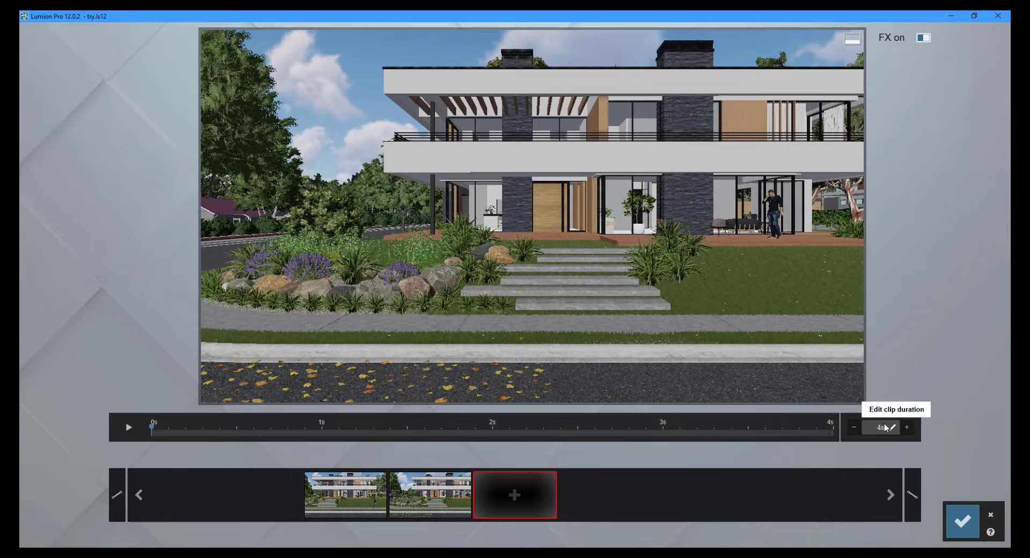
Apply smooth ease-in and ease-out, set the clip duration to 8 seconds, and play it from the start.
left_click(917, 509)
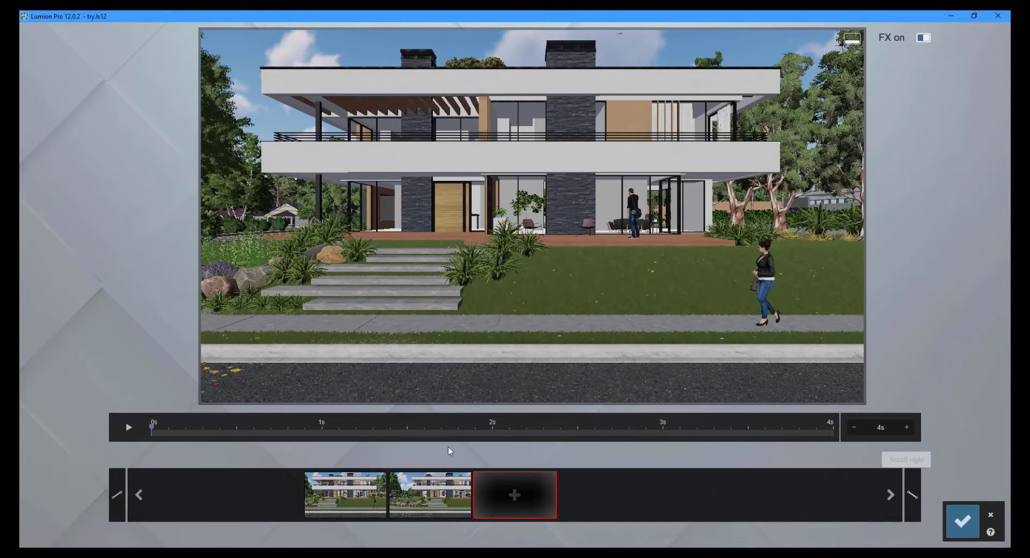
left_click(113, 492)
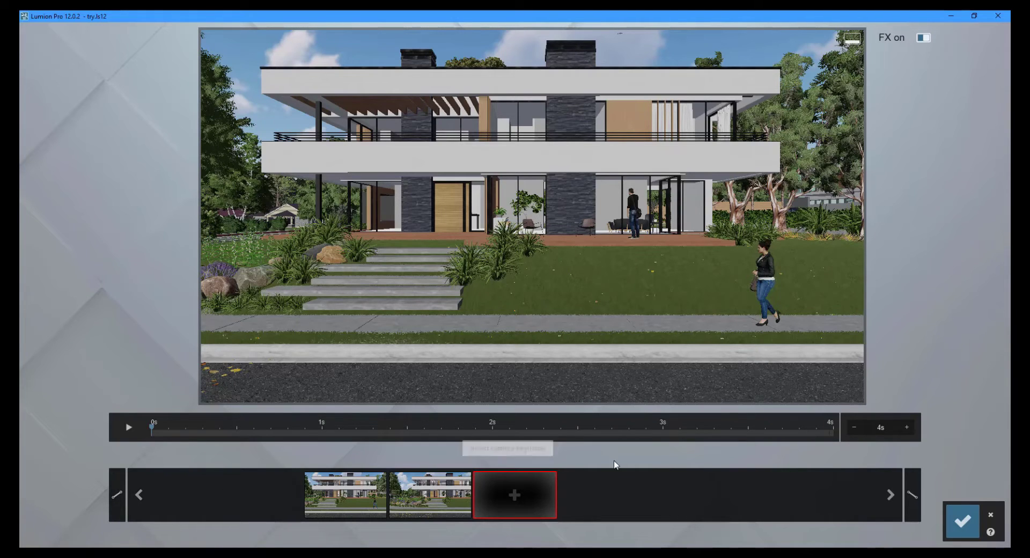
left_click(881, 431)
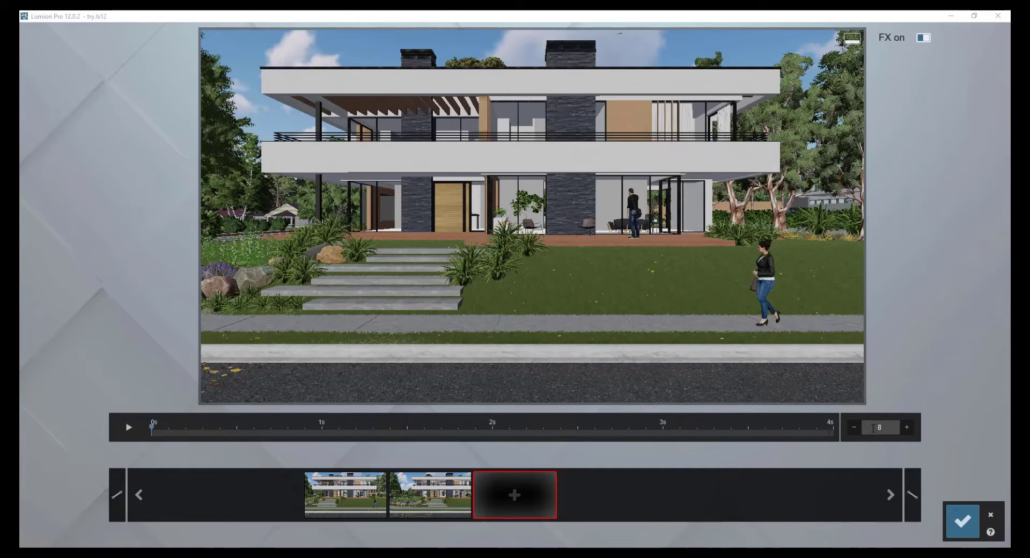
key("Return")
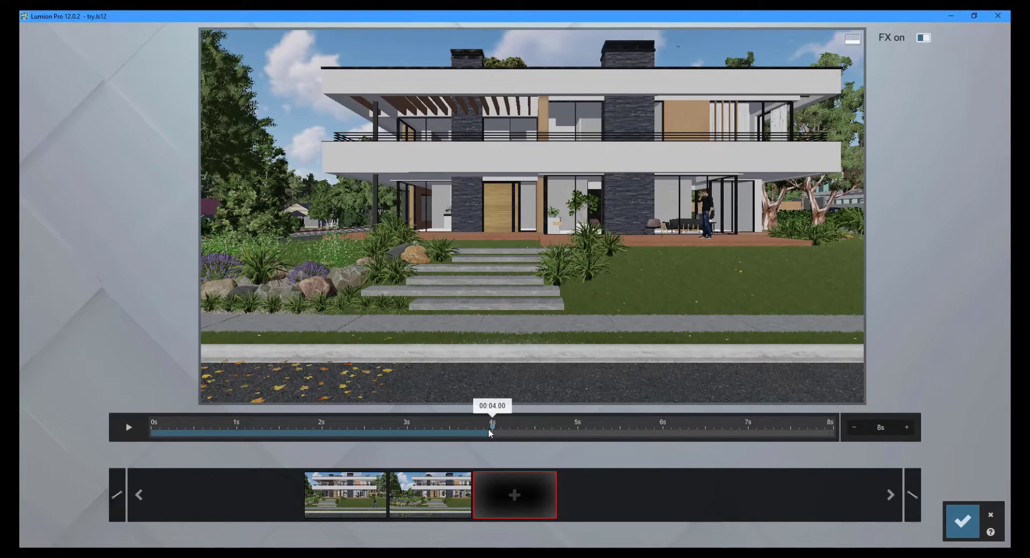
left_click_drag(490, 426, 127, 430)
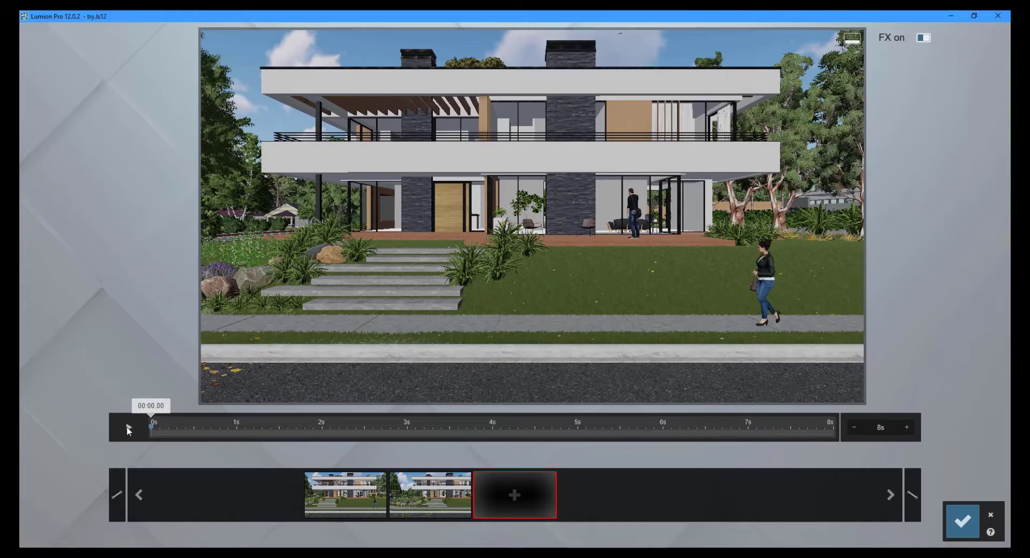
left_click(128, 428)
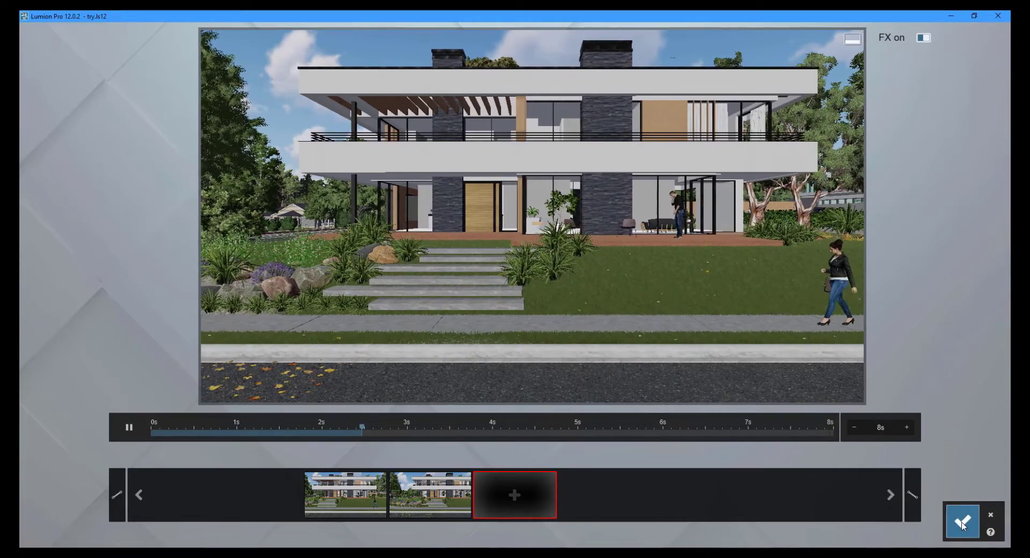
Confirm the clip and add the Advanced Move effect from the Animation effects category.
left_click(962, 520)
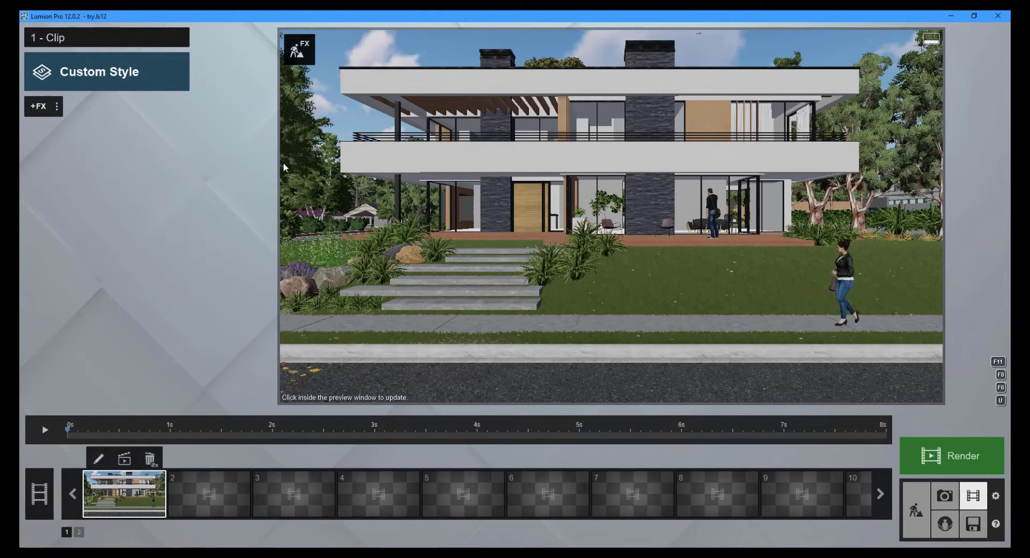
left_click(39, 106)
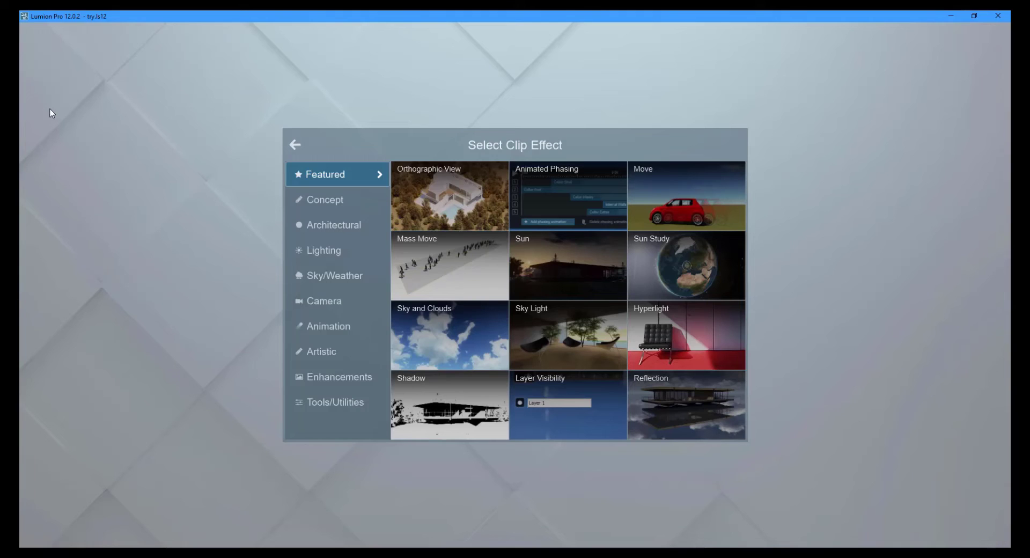
left_click(333, 326)
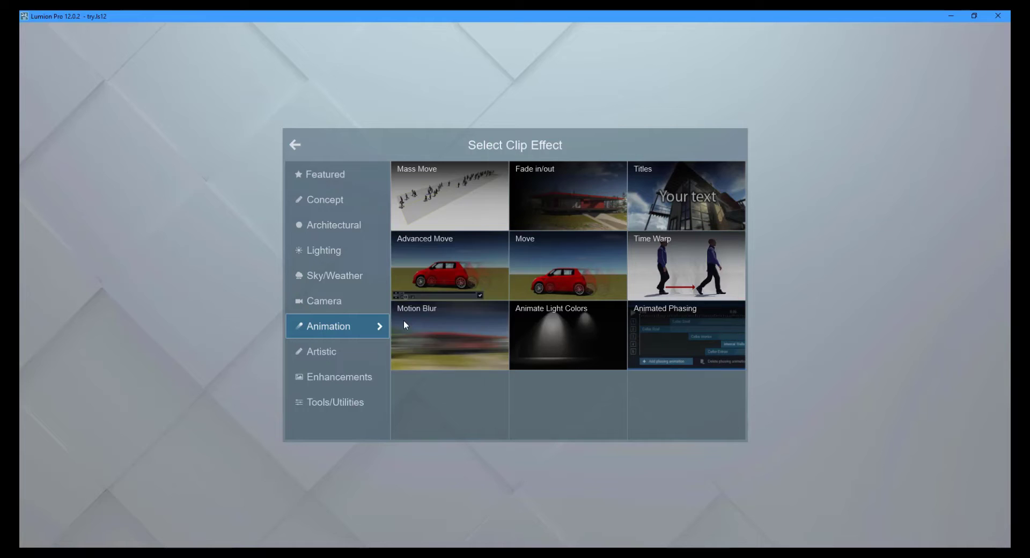
left_click(457, 266)
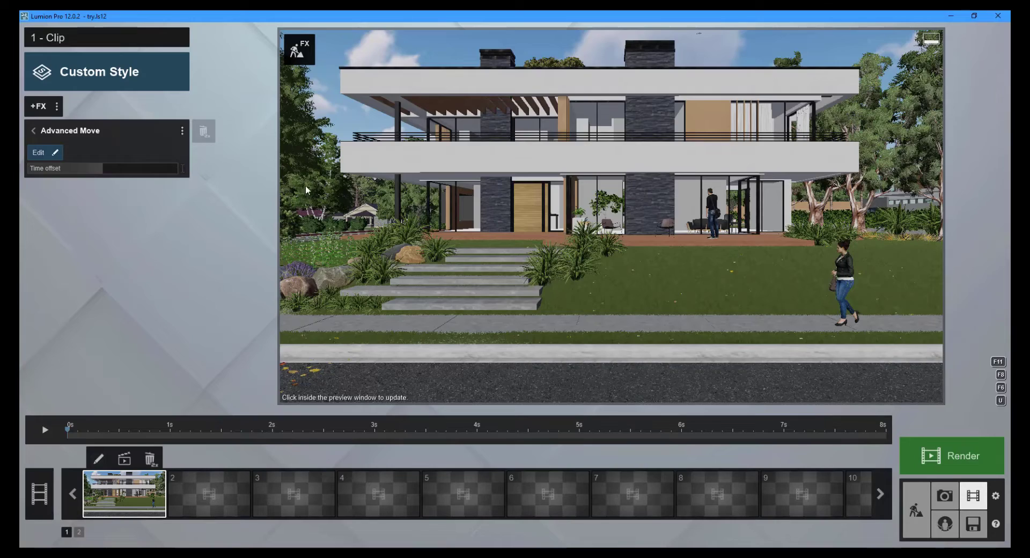
Select the walking woman and add Advanced Move keyframes for her at 0 s and 8 s.
left_click(41, 152)
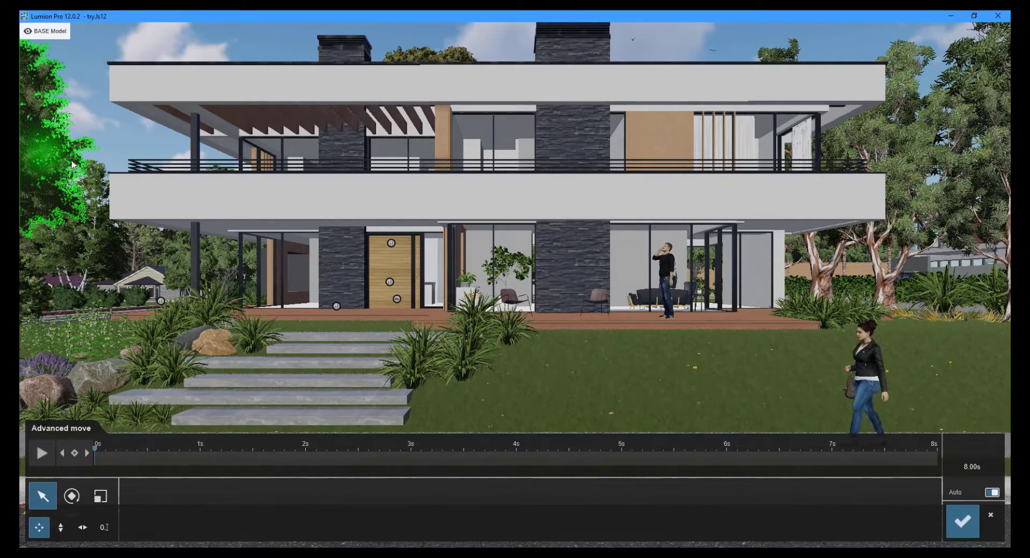
key("d")
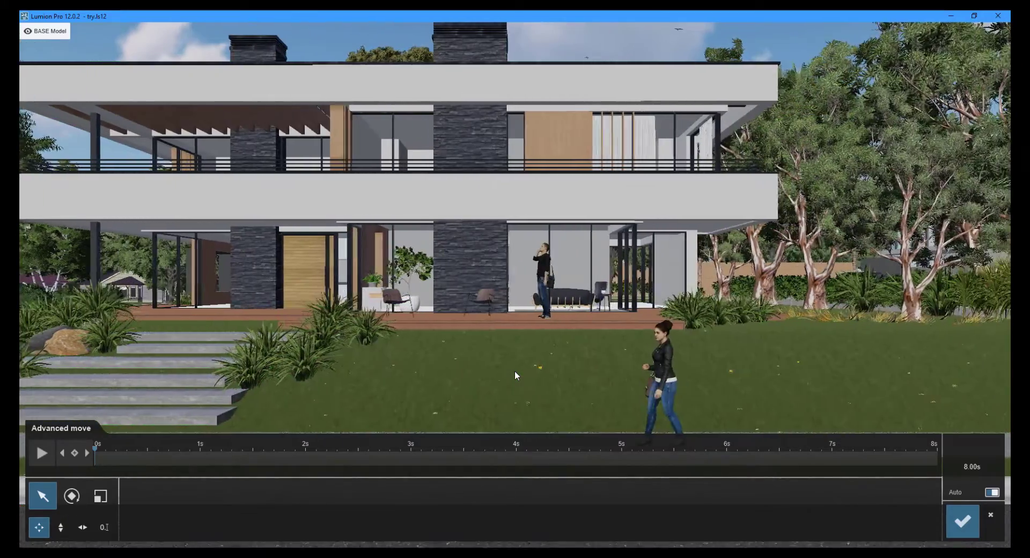
key("w")
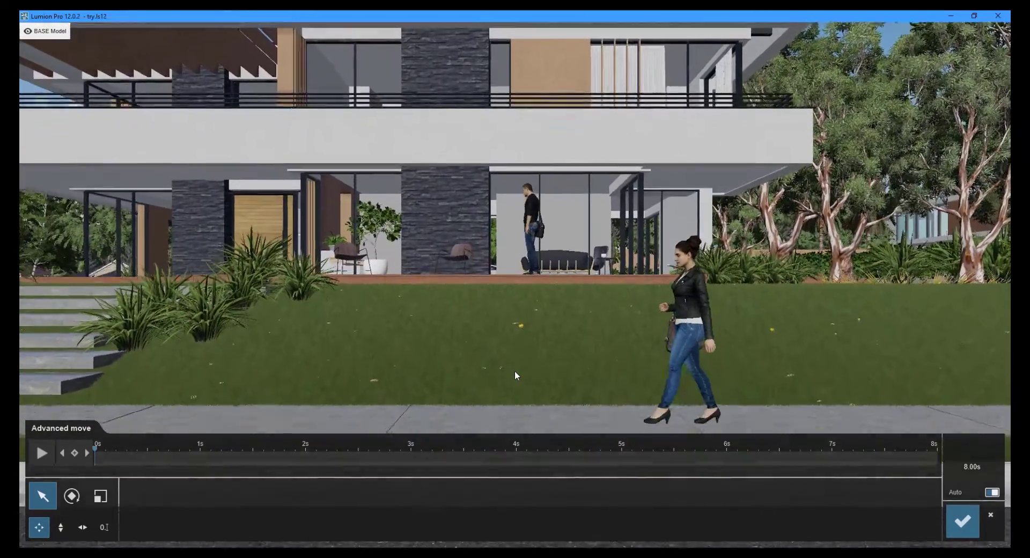
key("q")
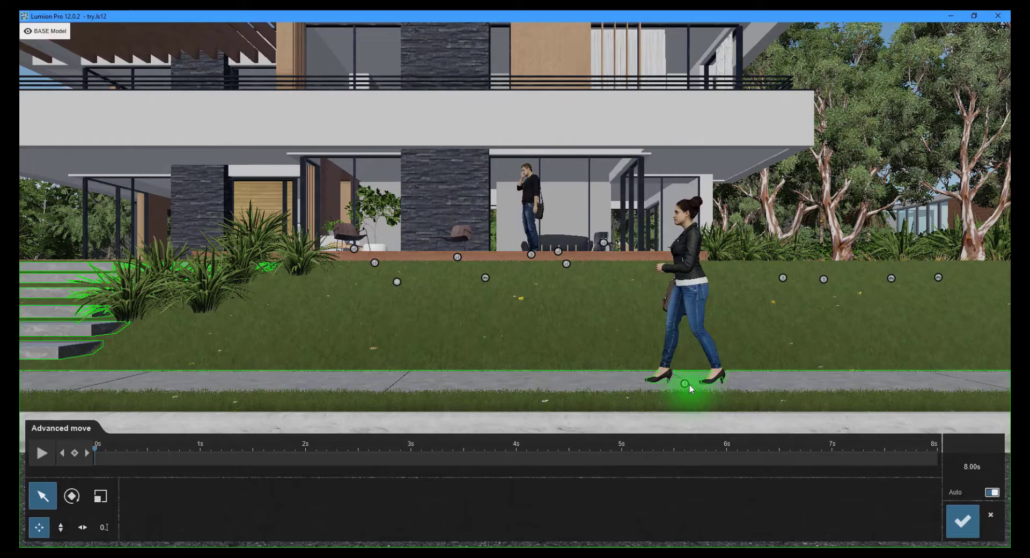
left_click(689, 386)
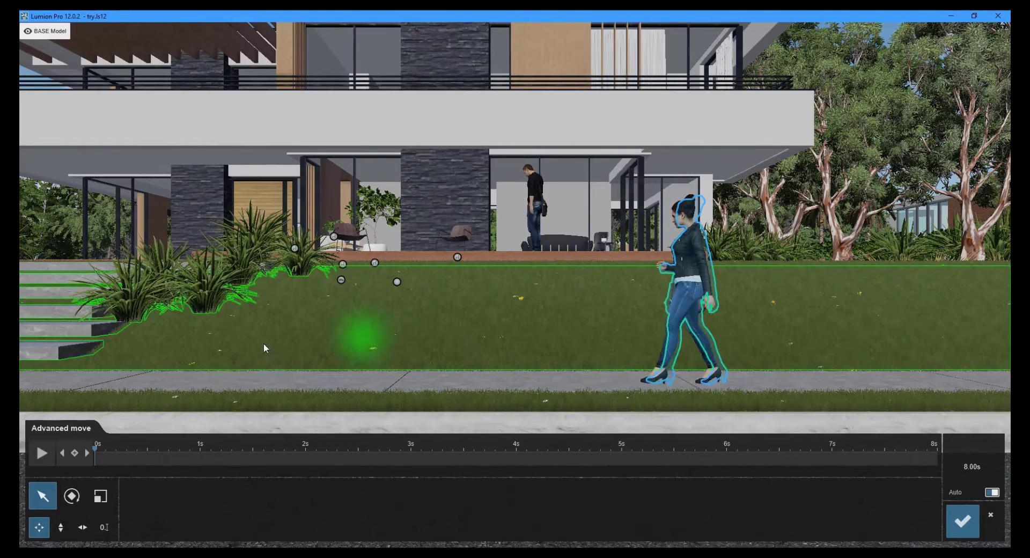
left_click(77, 454)
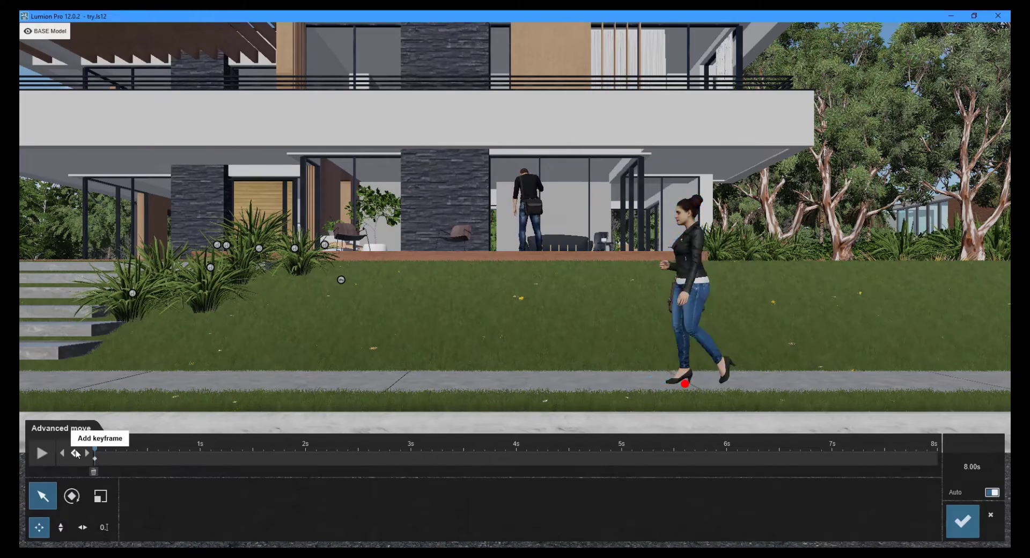
left_click_drag(97, 452, 943, 465)
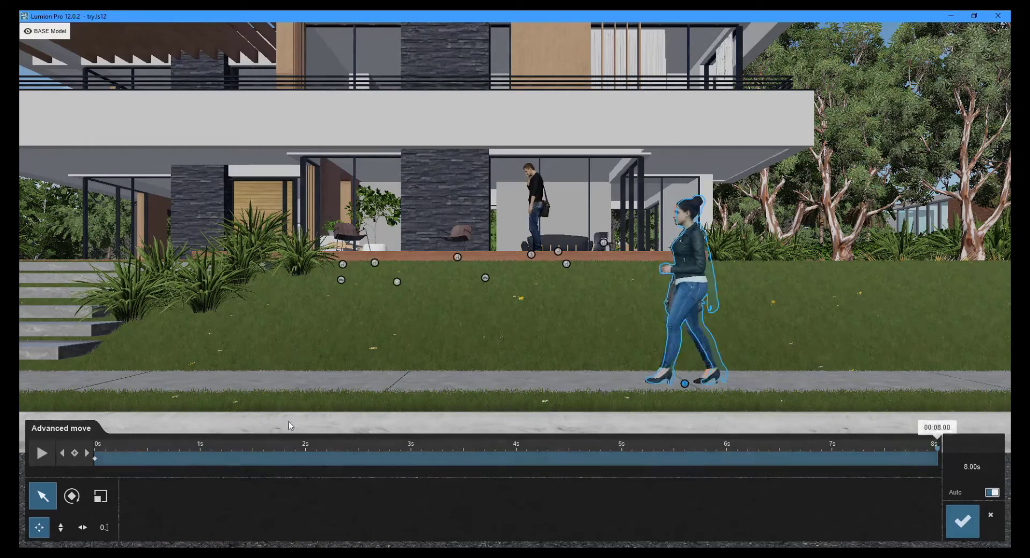
left_click(75, 453)
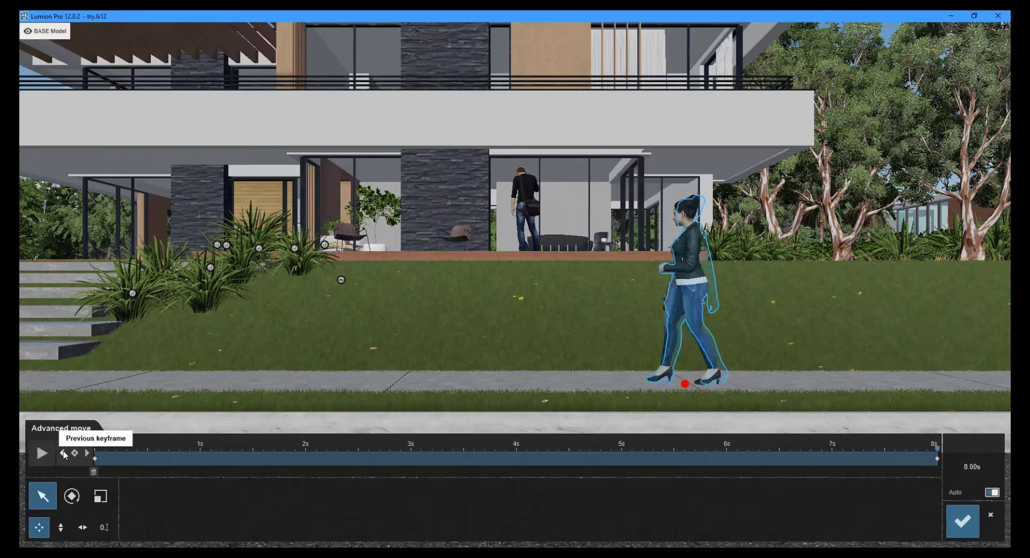
At the first keyframe, shift the woman slightly right along the sidewalk.
left_click(63, 453)
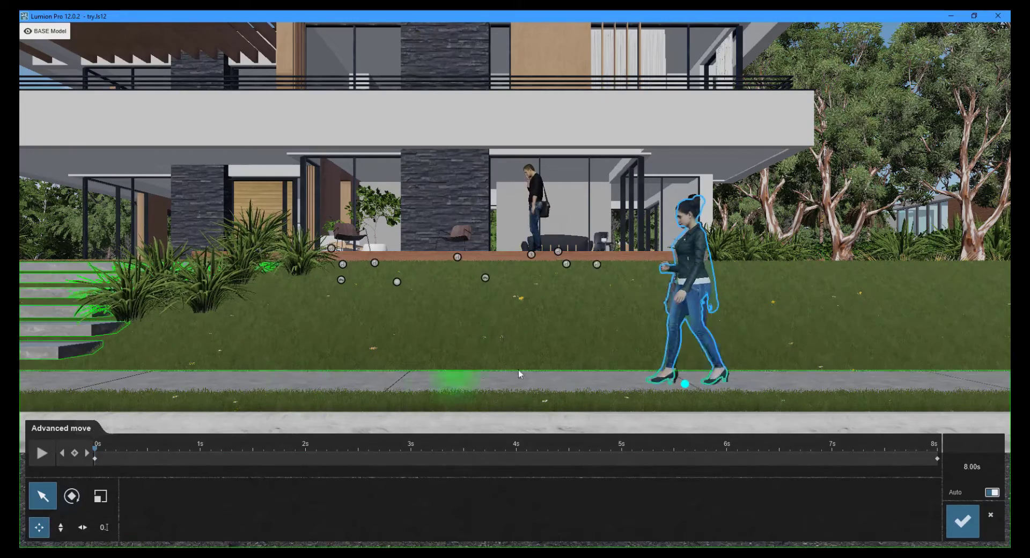
mouse_move(685, 383)
left_click_drag(686, 384, 751, 383)
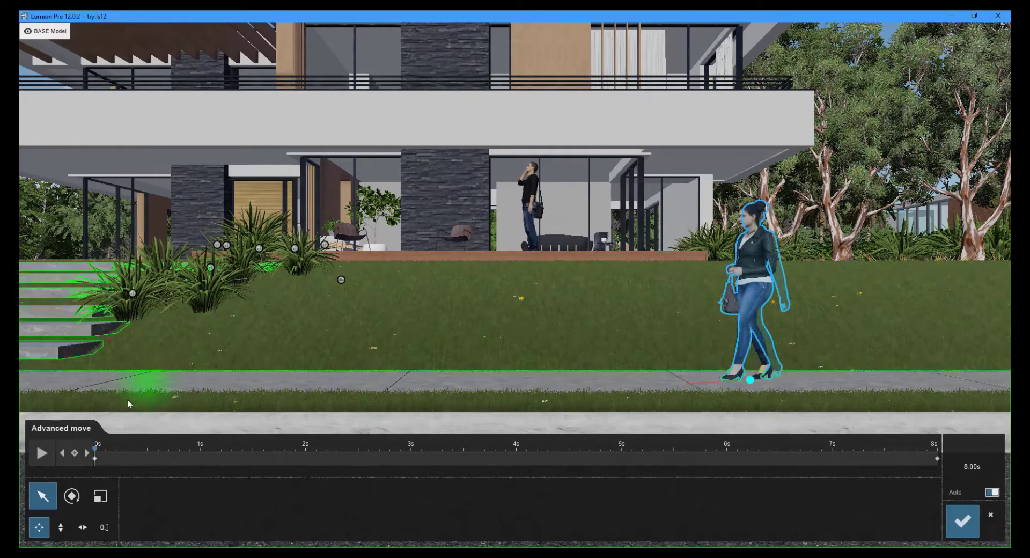
Move her end-keyframe position far left along the sidewalk and preview the walk.
left_click(89, 453)
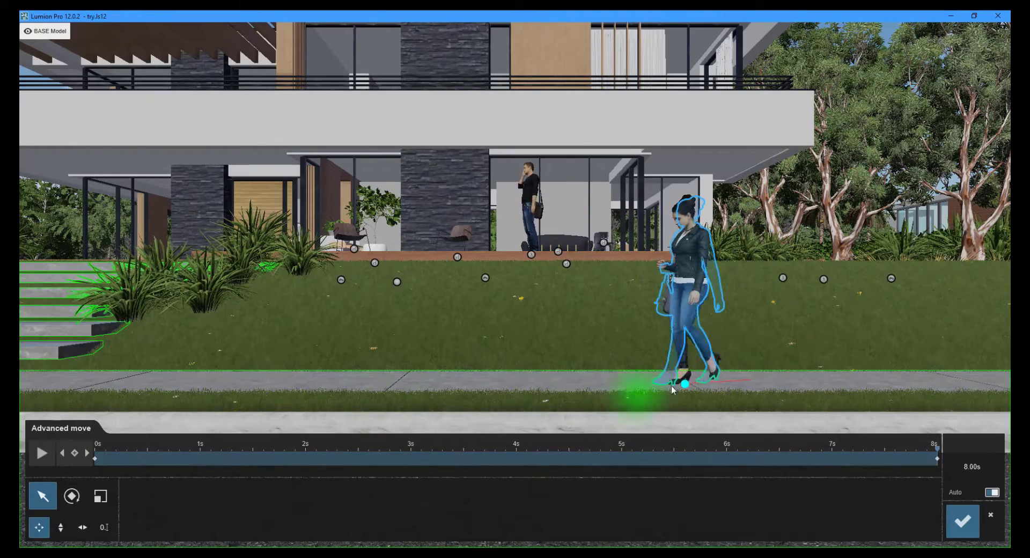
left_click_drag(685, 383, 84, 384)
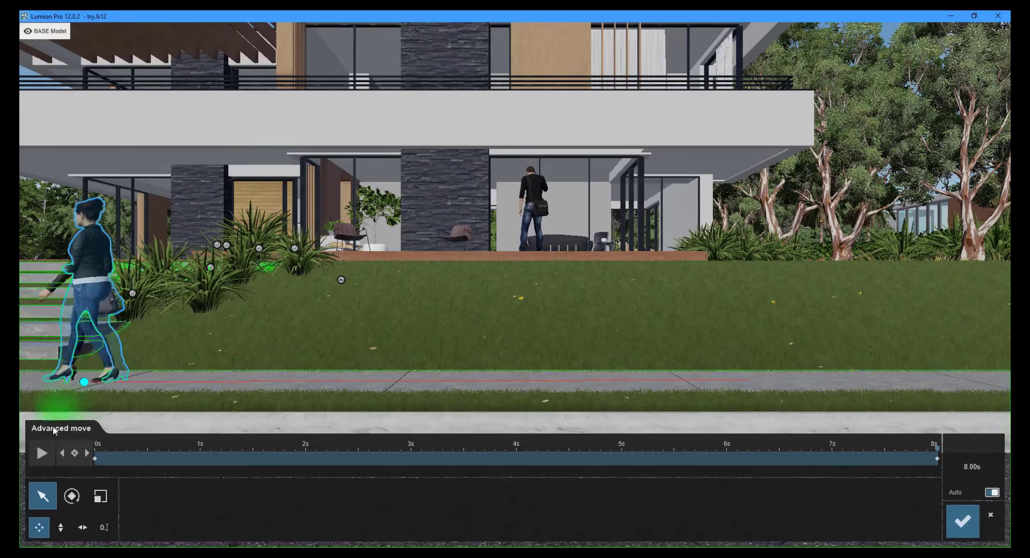
left_click(41, 453)
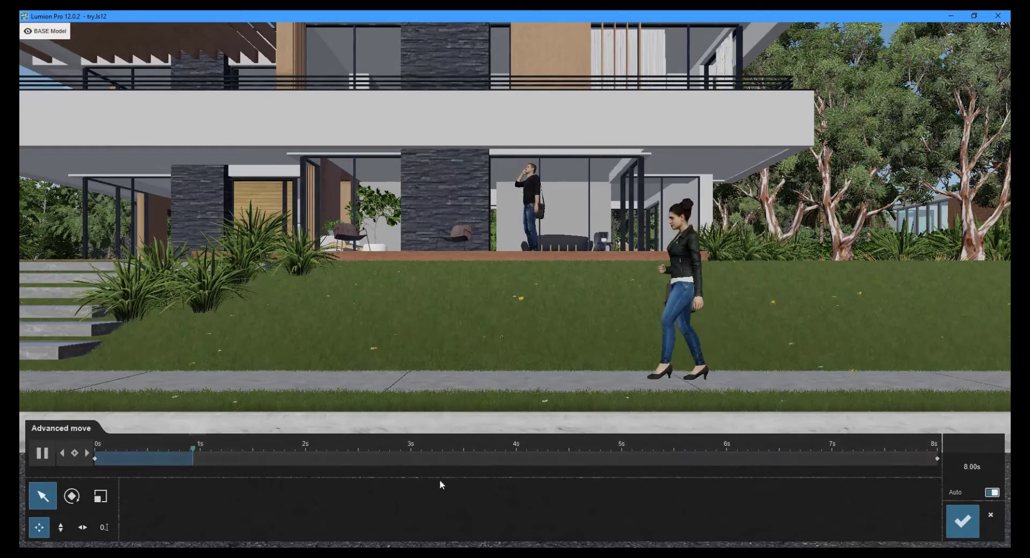
Save the Advanced Move animation and apply the Realistic style to the clip.
left_click(958, 521)
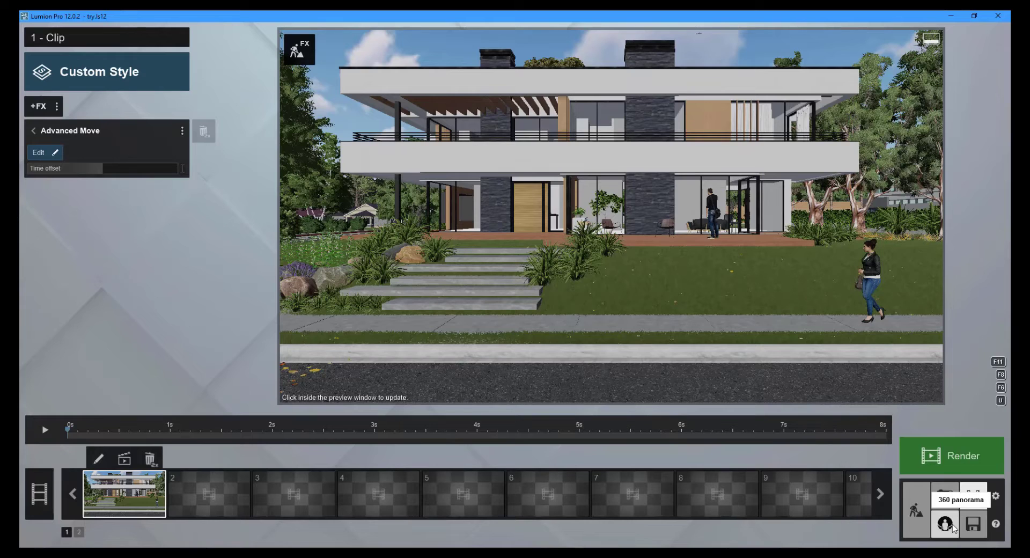
left_click(110, 74)
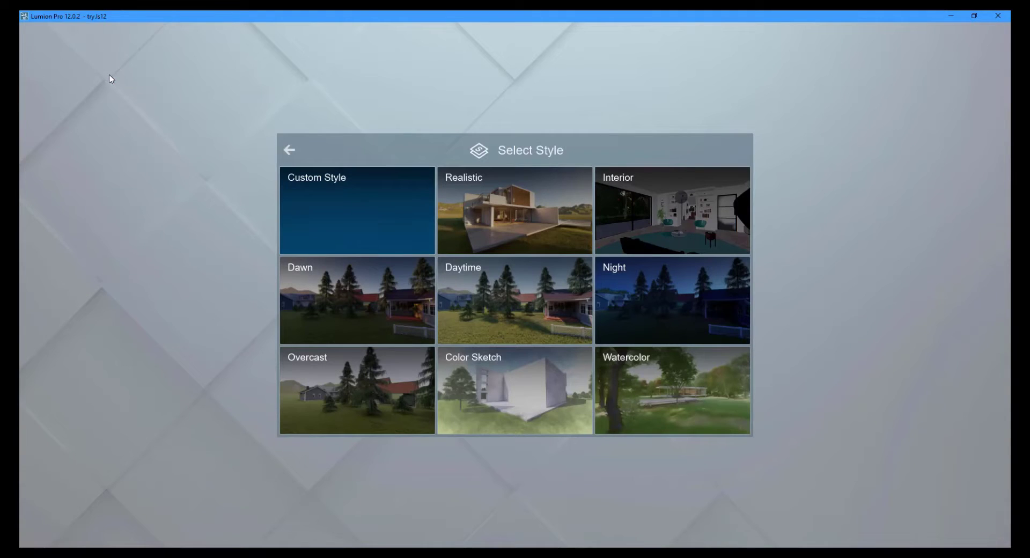
left_click(501, 213)
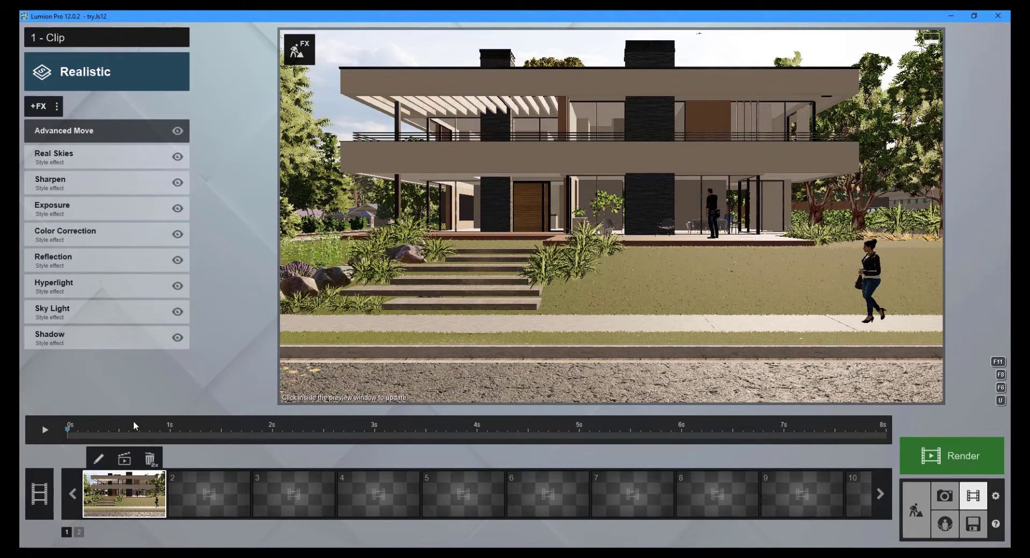
Set up a 3-star, 60 fps Full HD MP4 render and enter the file name Movie A.
left_click(124, 459)
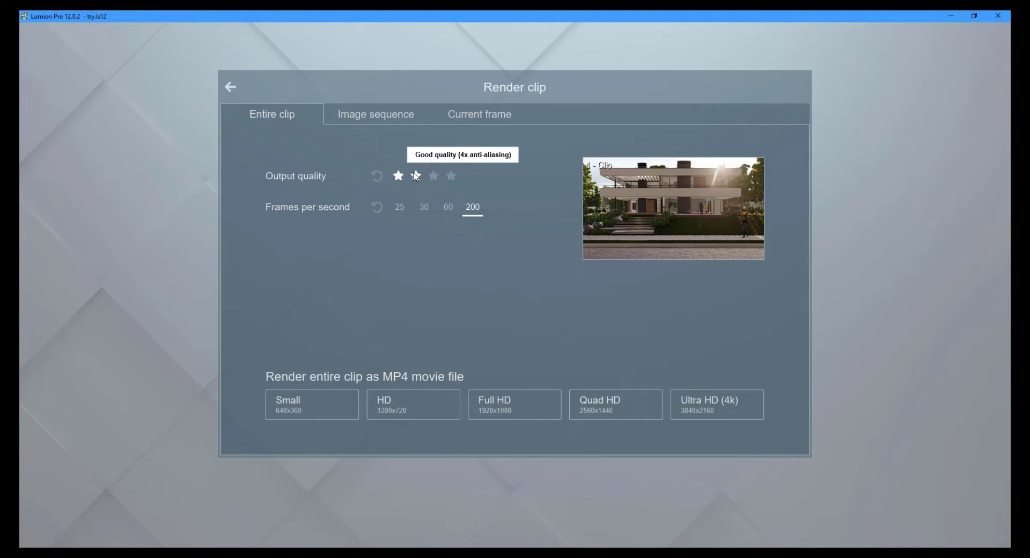
left_click(433, 176)
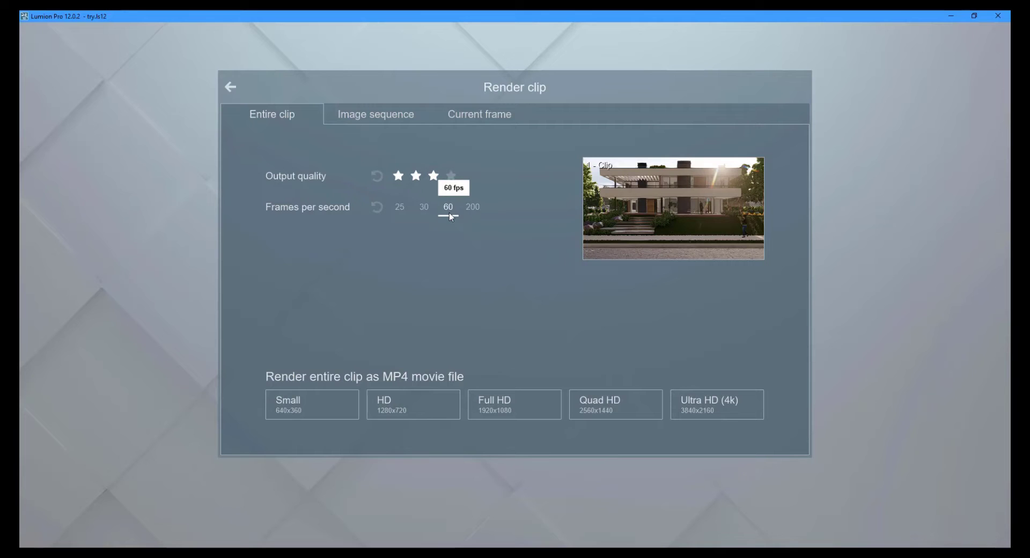
left_click(487, 403)
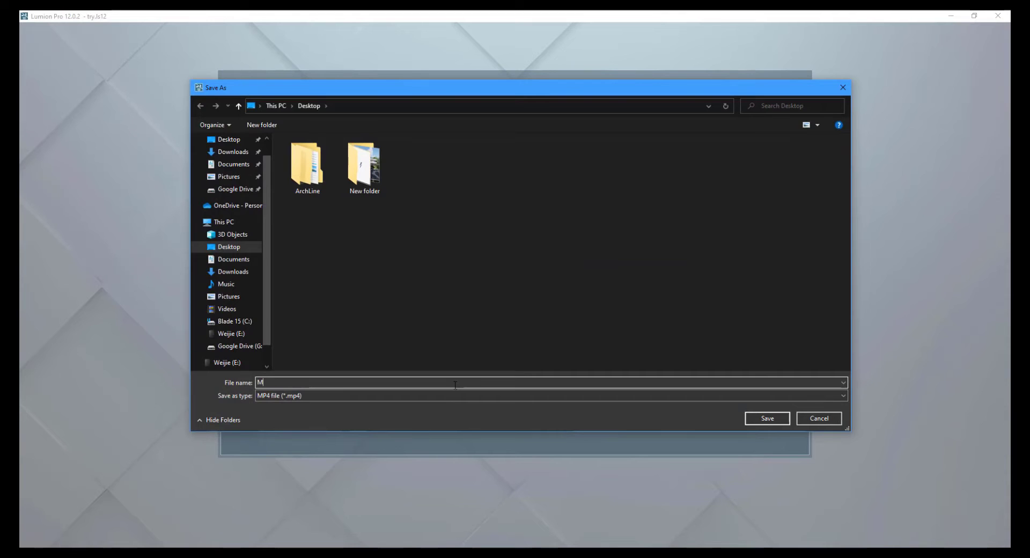
type("Movie A")
Save Movie A to begin rendering the 481-frame Full HD MP4.
left_click(772, 421)
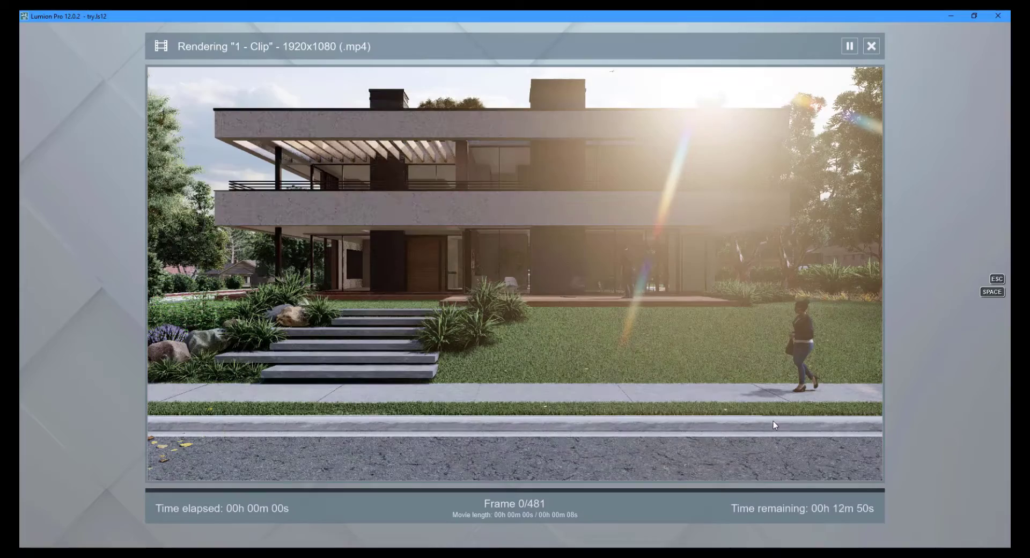